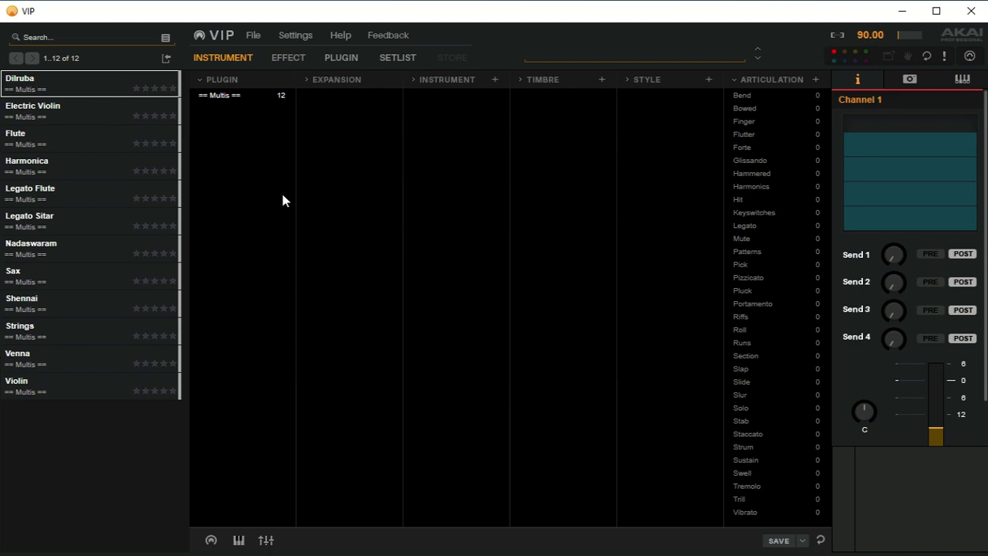
In the Plugin Manager, change the second plugin folder from VstPlugins to C:/Program Files (x86).
{"action": "left_click", "coordinate": [280, 34]}
{"action": "left_click", "coordinate": [299, 52]}
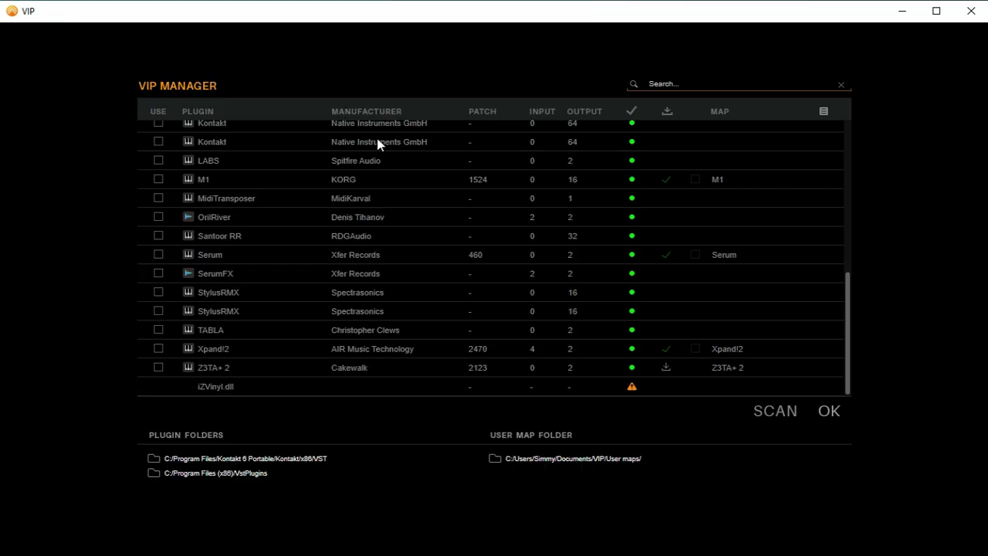
{"action": "left_click", "coordinate": [225, 476]}
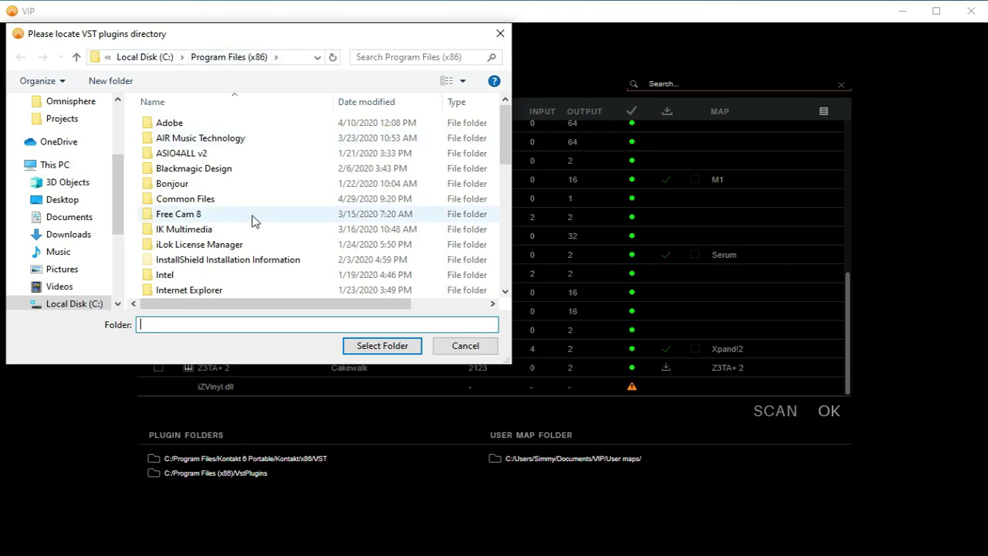
{"action": "scroll", "coordinate": [255, 221], "scroll_direction": "down", "scroll_amount": 1}
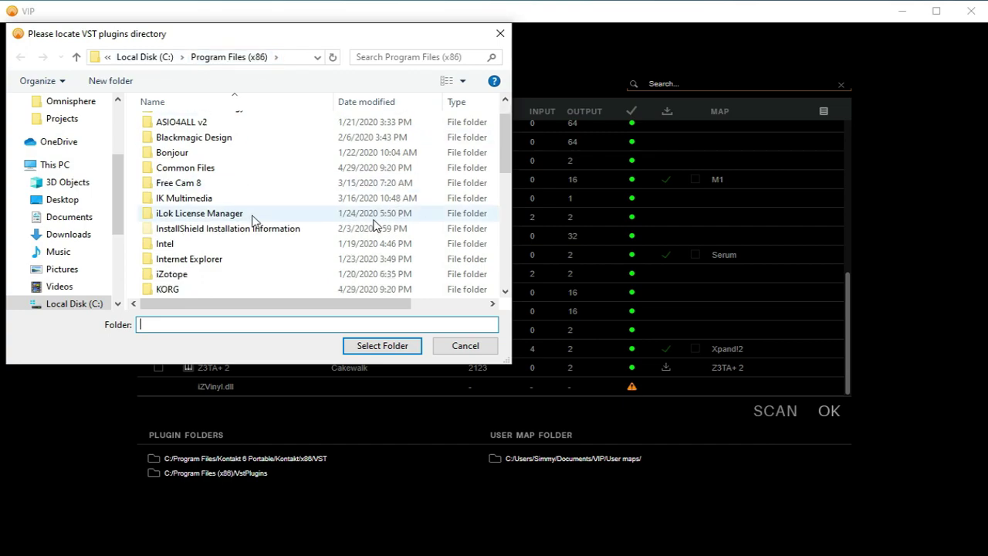
{"action": "scroll", "coordinate": [254, 221], "scroll_direction": "down", "scroll_amount": 10}
{"action": "left_click", "coordinate": [176, 152]}
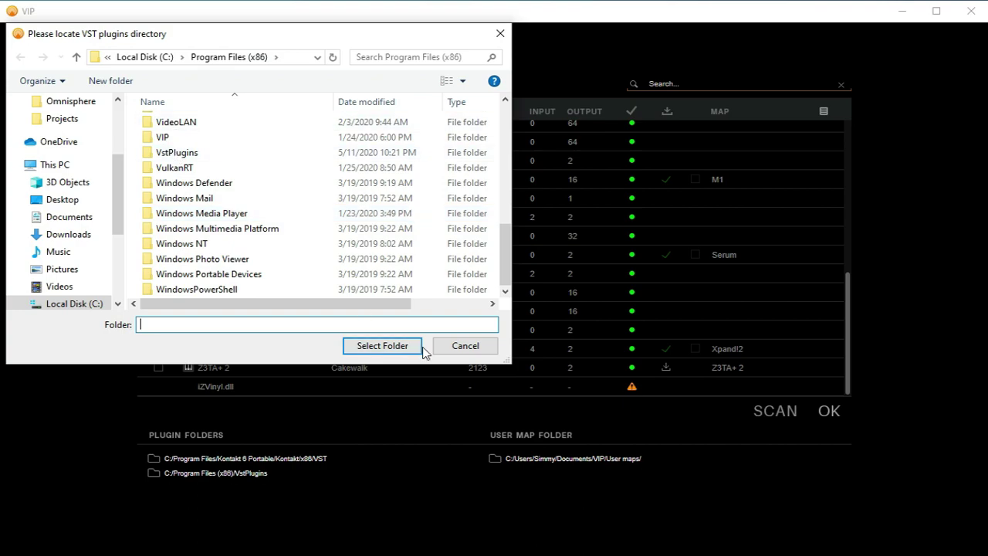
{"action": "left_click", "coordinate": [376, 345]}
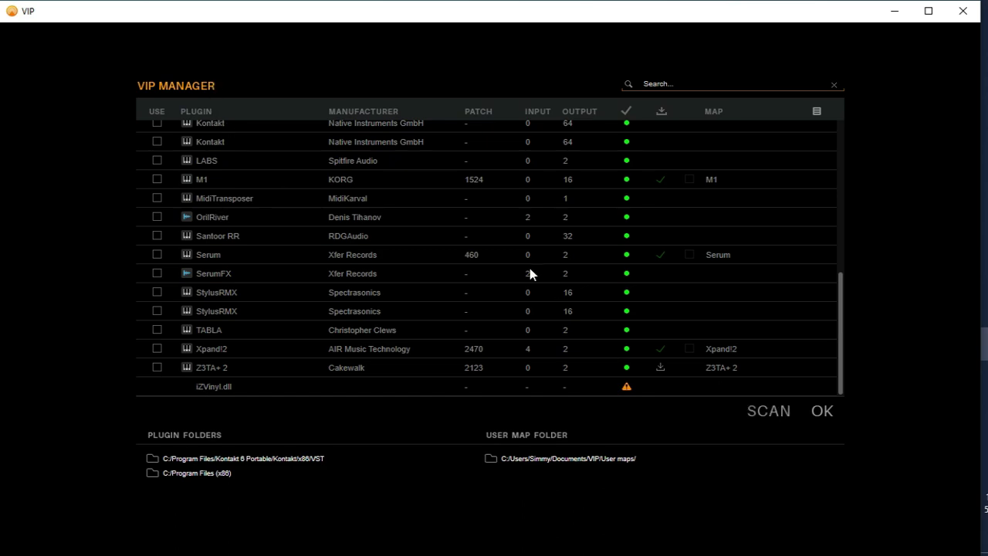
Tick USE for CollaB3, the DSK instruments, DVS Saxophone and FA3 Full.
{"action": "scroll", "coordinate": [167, 152], "scroll_direction": "up", "scroll_amount": 4}
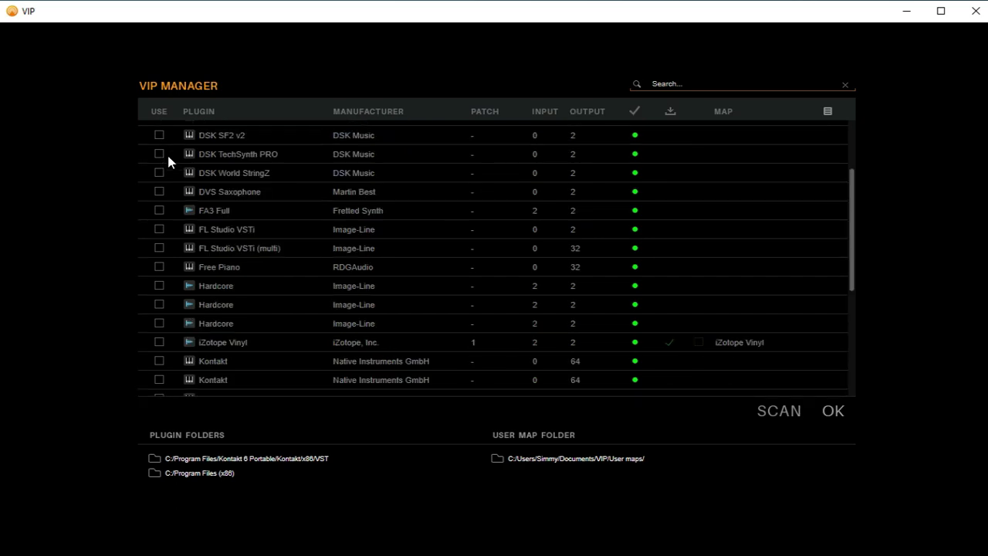
{"action": "scroll", "coordinate": [168, 156], "scroll_direction": "up", "scroll_amount": 2}
{"action": "left_click", "coordinate": [159, 130]}
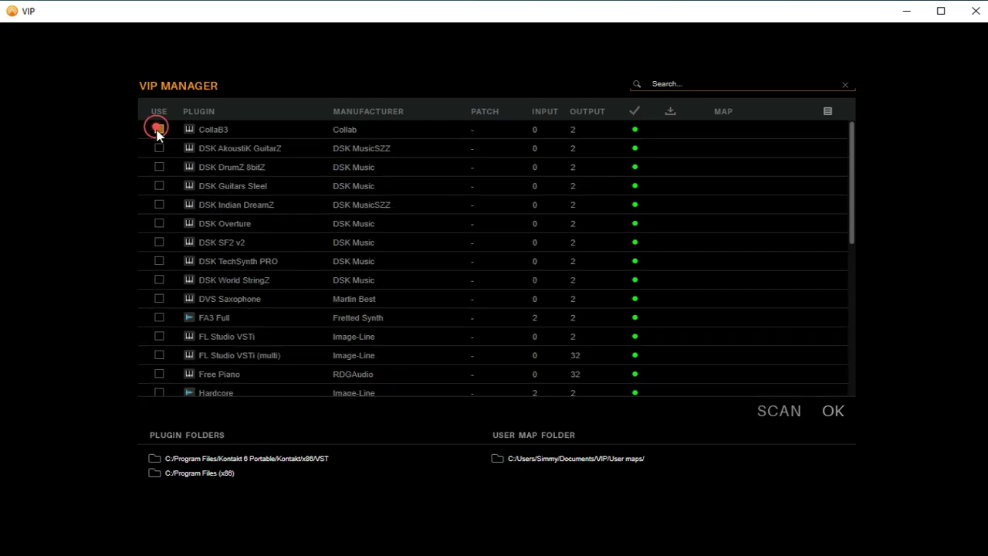
{"action": "left_click", "coordinate": [159, 148]}
{"action": "left_click", "coordinate": [159, 167]}
{"action": "left_click", "coordinate": [159, 204]}
{"action": "left_click", "coordinate": [159, 223]}
{"action": "left_click", "coordinate": [159, 242]}
{"action": "left_click", "coordinate": [159, 261]}
{"action": "left_click", "coordinate": [159, 279]}
{"action": "left_click", "coordinate": [159, 299]}
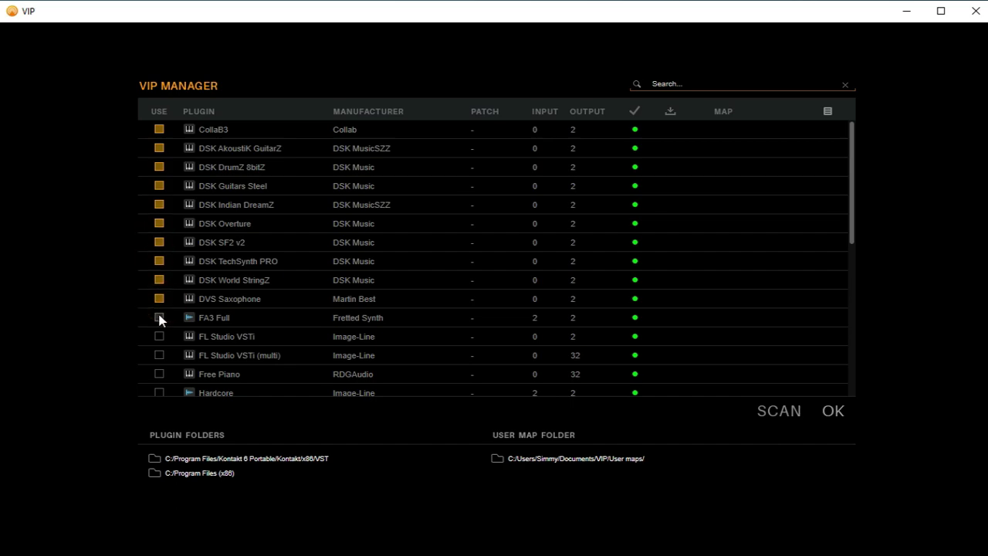
{"action": "left_click", "coordinate": [160, 317]}
Tick USE for Free Piano, Hardcore, SerumFX, StylusRMX, Serum and Santoor RR.
{"action": "scroll", "coordinate": [152, 390], "scroll_direction": "down", "scroll_amount": 1}
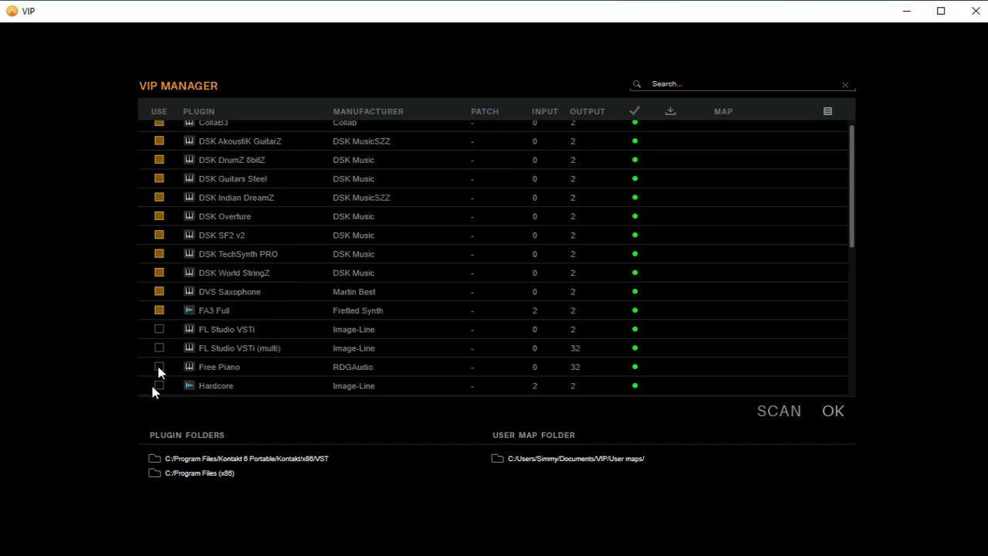
{"action": "left_click", "coordinate": [159, 366]}
{"action": "left_click", "coordinate": [159, 385]}
{"action": "scroll", "coordinate": [144, 308], "scroll_direction": "down", "scroll_amount": 5}
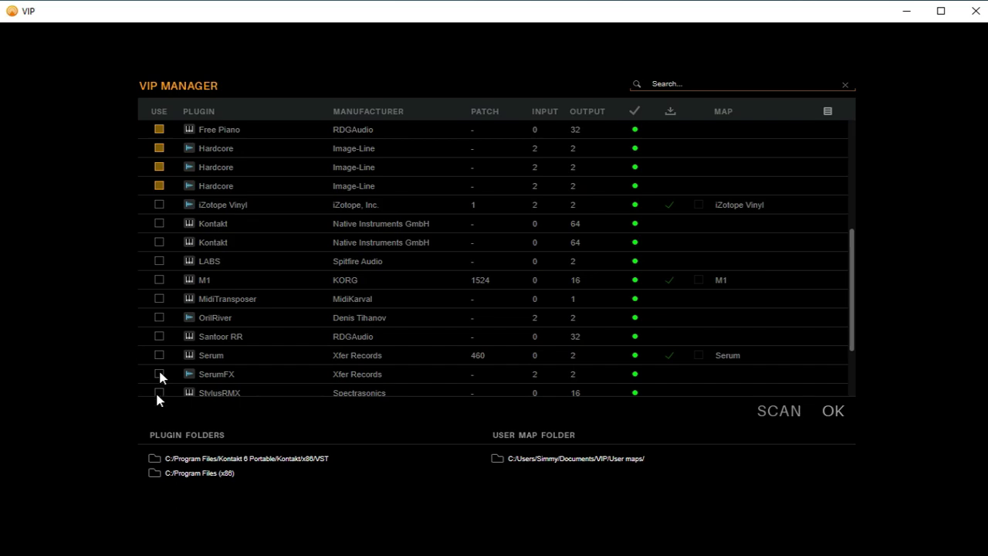
{"action": "scroll", "coordinate": [155, 390], "scroll_direction": "down", "scroll_amount": 1}
{"action": "left_click", "coordinate": [159, 355]}
{"action": "left_click", "coordinate": [159, 335]}
{"action": "left_click", "coordinate": [159, 316]}
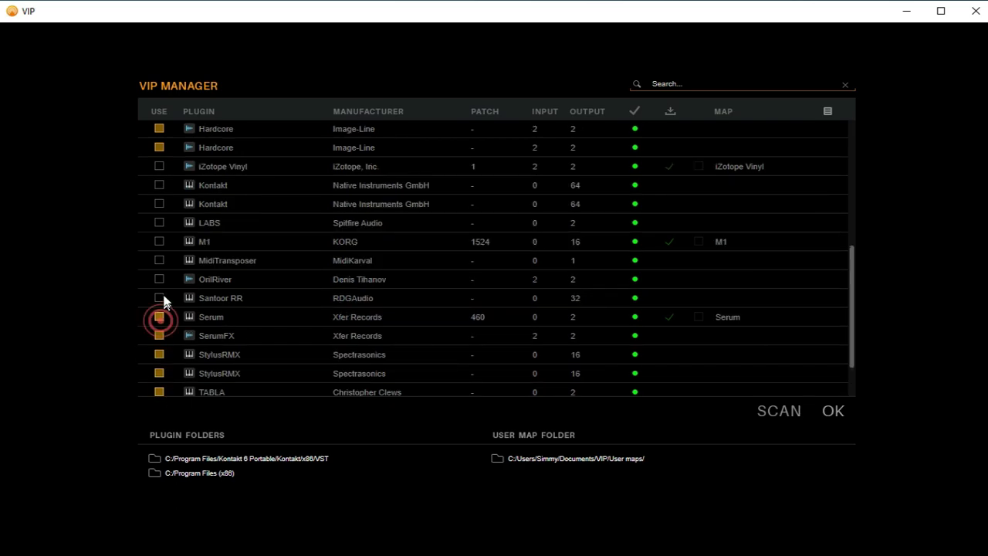
{"action": "left_click", "coordinate": [159, 297]}
Tick USE for MidiTransposer, M1, LABS, both Kontakt entries and Xpand!2.
{"action": "left_click", "coordinate": [158, 260]}
{"action": "left_click", "coordinate": [159, 241]}
{"action": "left_click", "coordinate": [159, 222]}
{"action": "left_click", "coordinate": [159, 203]}
{"action": "left_click", "coordinate": [159, 165]}
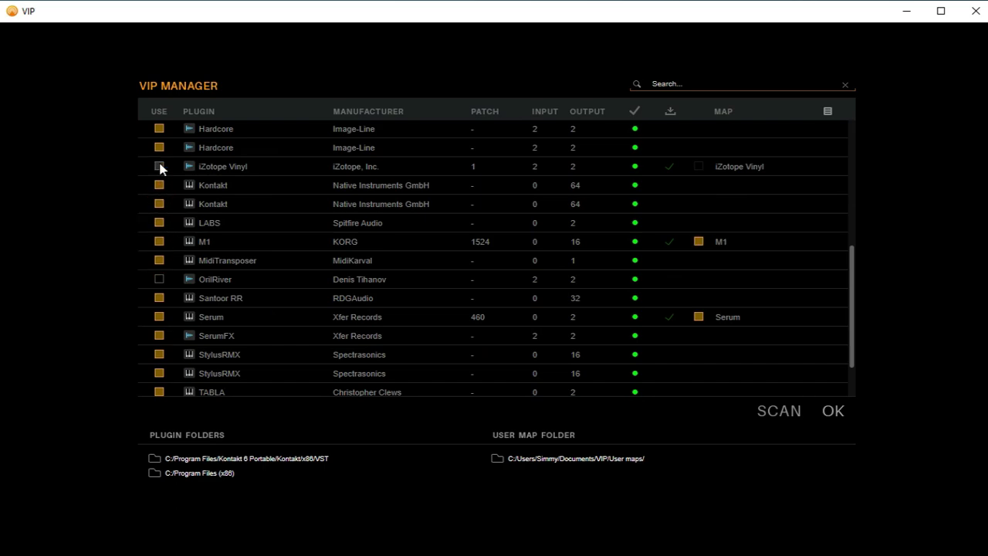
{"action": "scroll", "coordinate": [203, 242], "scroll_direction": "down", "scroll_amount": 2}
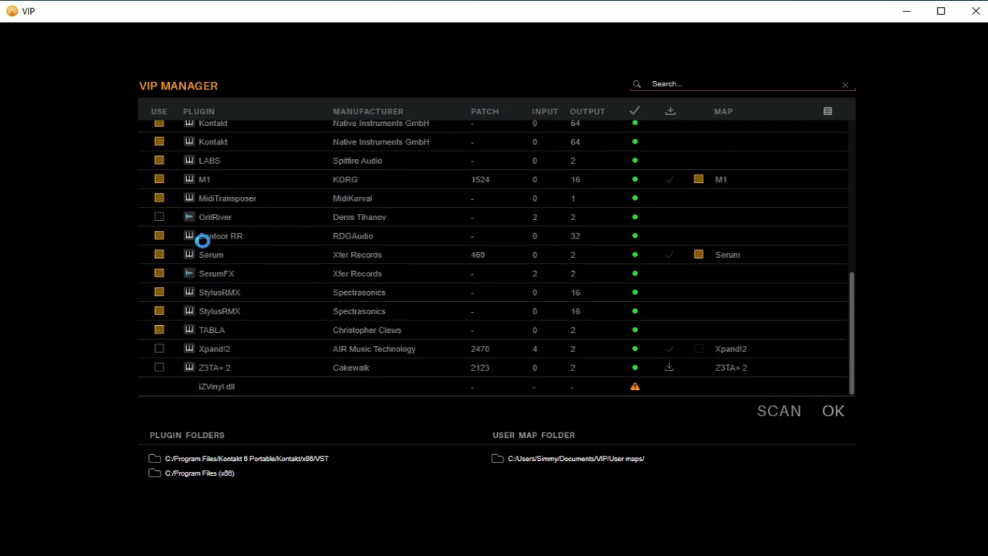
{"action": "left_click", "coordinate": [158, 349]}
{"action": "scroll", "coordinate": [195, 287], "scroll_direction": "up", "scroll_amount": 3}
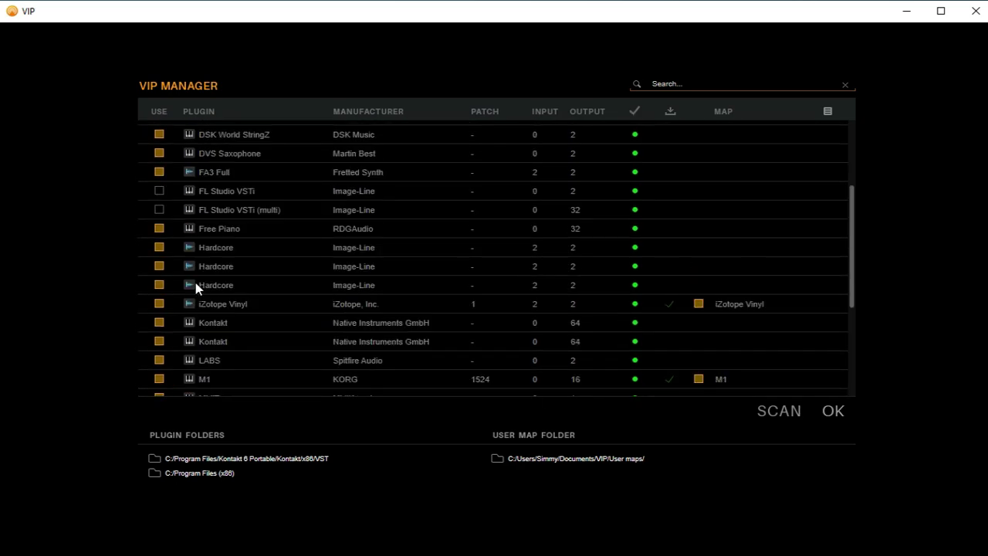
{"action": "scroll", "coordinate": [183, 198], "scroll_direction": "up", "scroll_amount": 4}
{"action": "scroll", "coordinate": [182, 201], "scroll_direction": "up", "scroll_amount": 1}
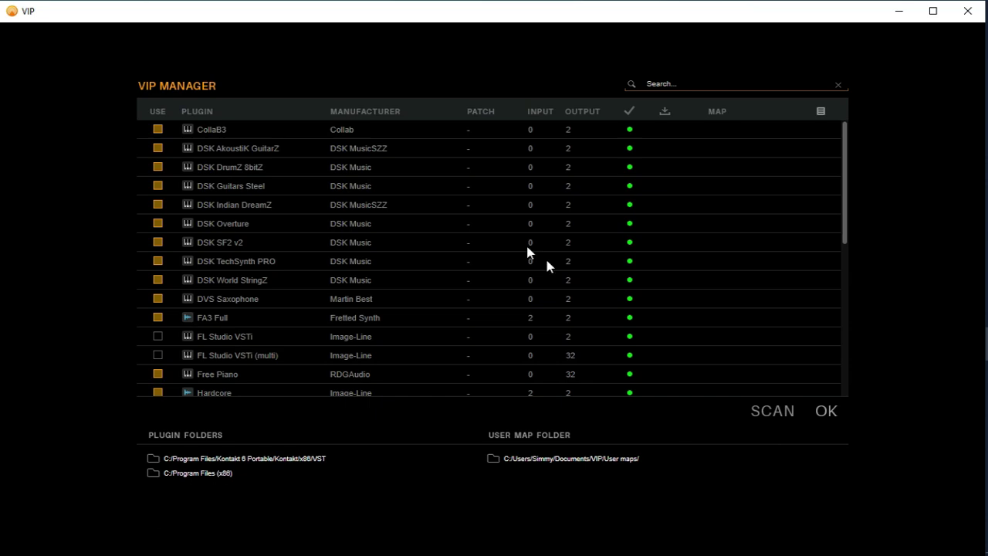
Close VIP Manager with OK and show only the Xpand!2 presets (2470) in the browser.
{"action": "left_click", "coordinate": [825, 410]}
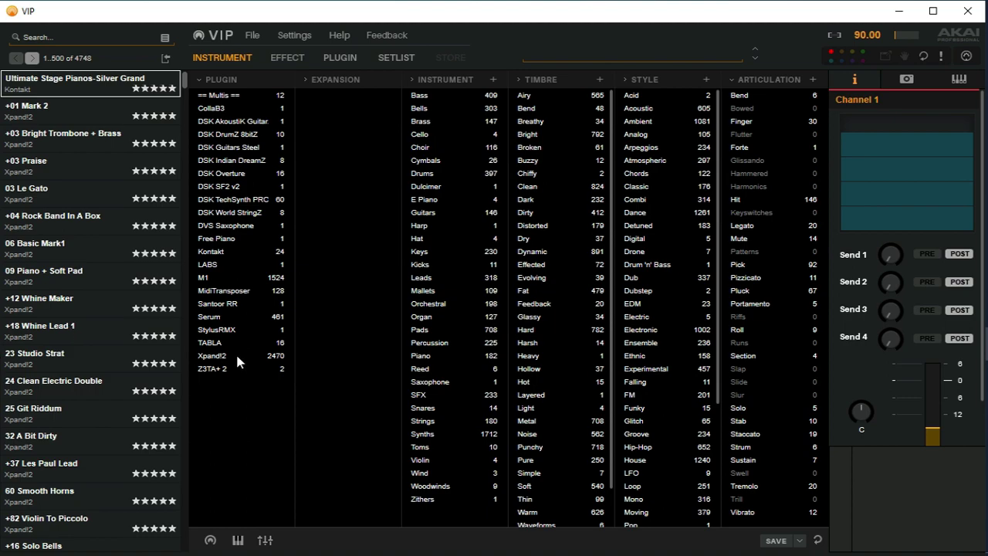
{"action": "left_click", "coordinate": [214, 356]}
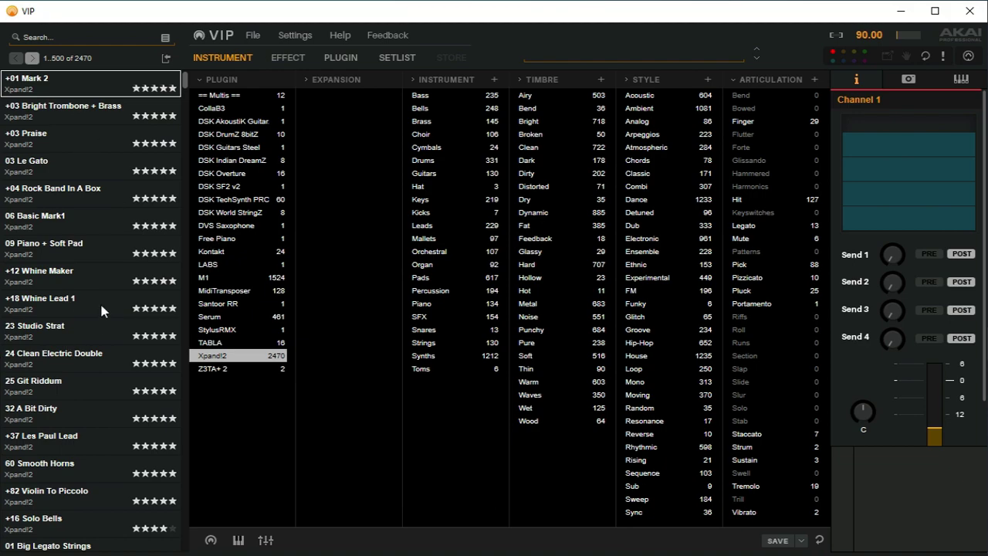
Search the presets for 'piano', briefly try the Acoustic style, then filter to Ambient.
{"action": "left_click", "coordinate": [93, 34]}
{"action": "type", "text": "pia"}
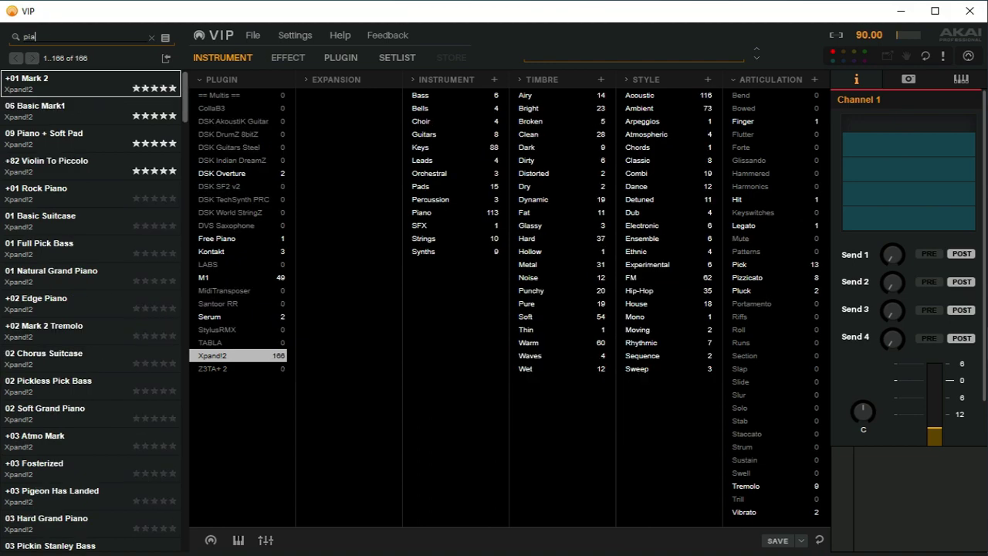
{"action": "type", "text": "no"}
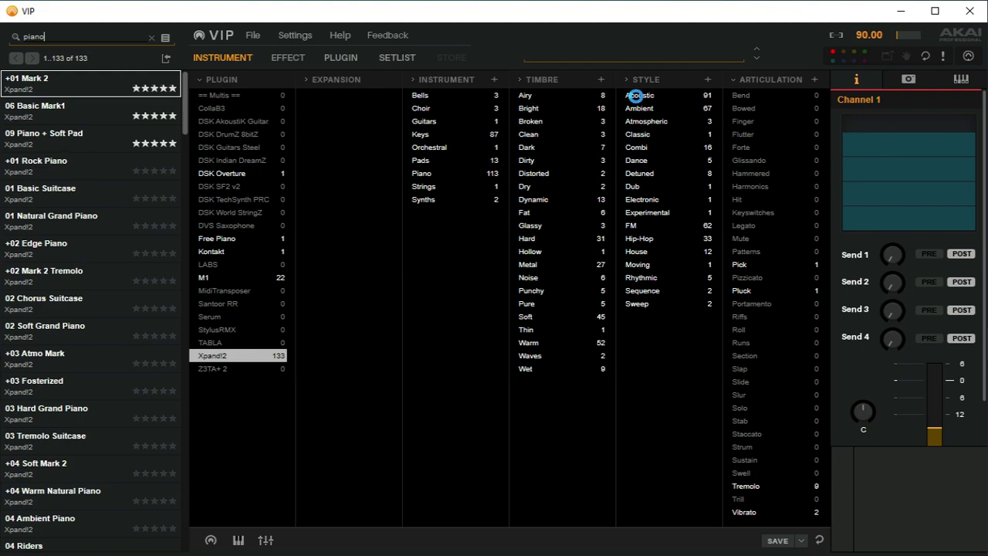
{"action": "left_click", "coordinate": [637, 98]}
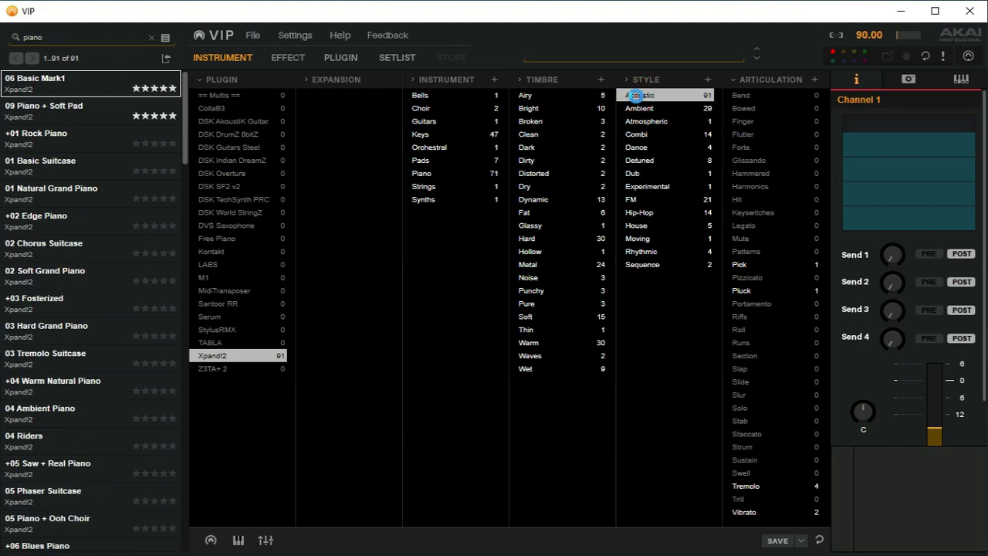
{"action": "left_click", "coordinate": [639, 109]}
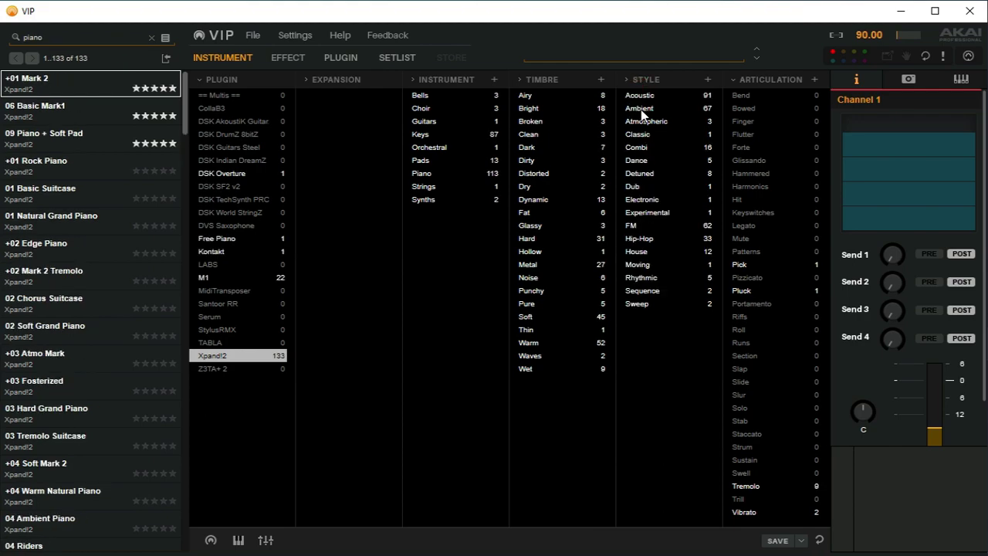
{"action": "left_click", "coordinate": [639, 109]}
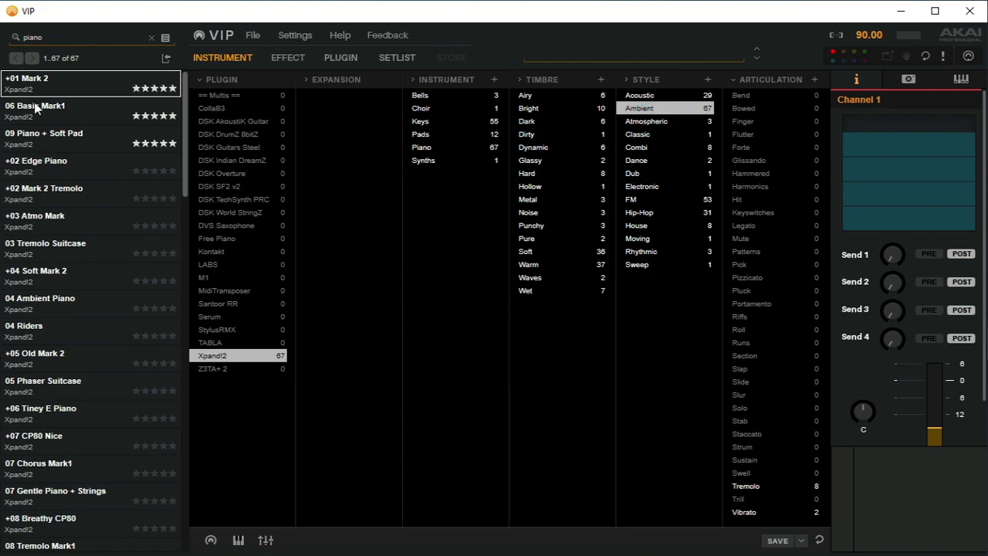